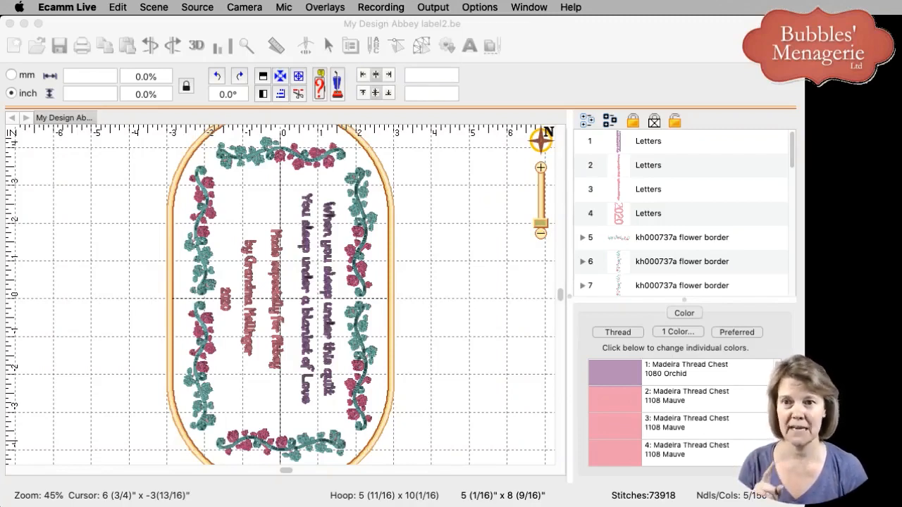
Inspect the four lettering objects of the quilt label one by one, including the thread colour assigned to each.
left_click(597, 156)
left_click(618, 146)
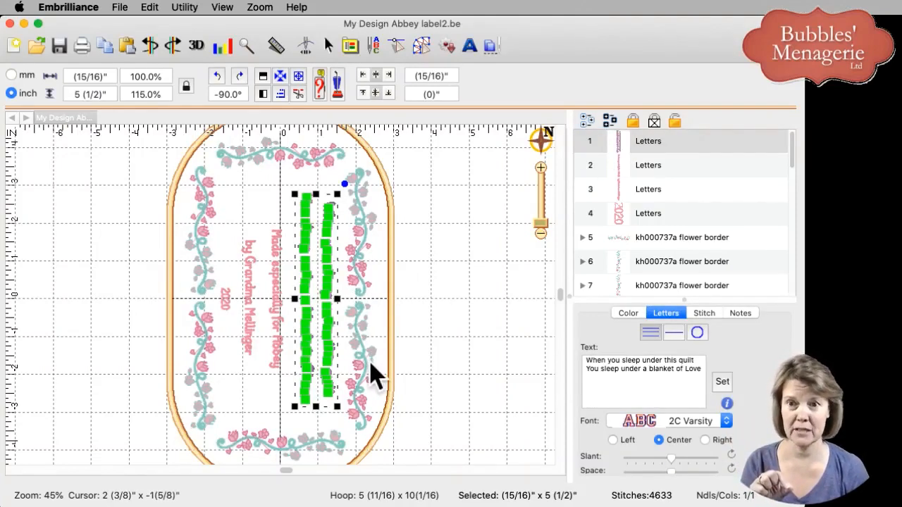
left_click(624, 315)
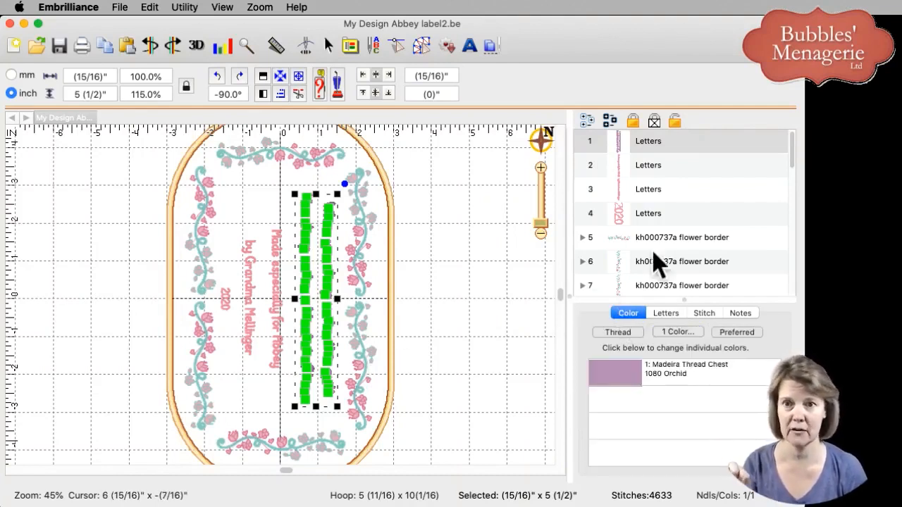
left_click(663, 175)
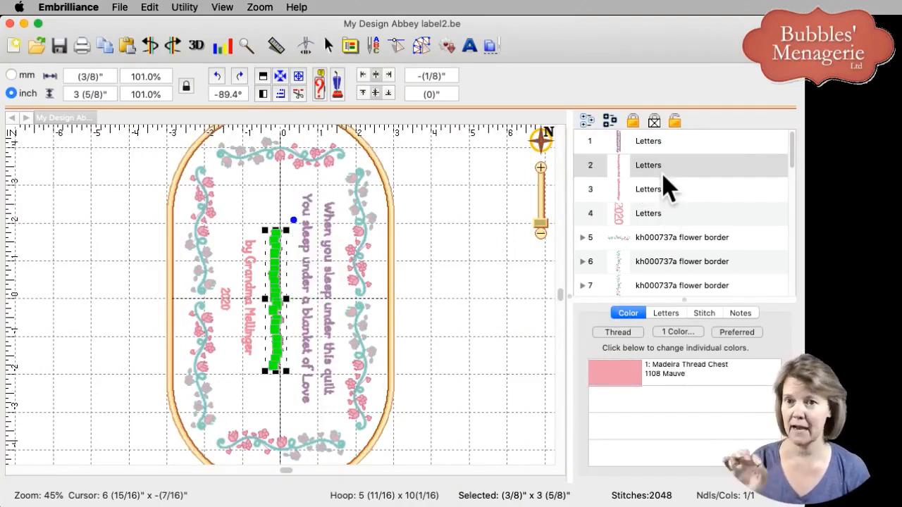
left_click(664, 190)
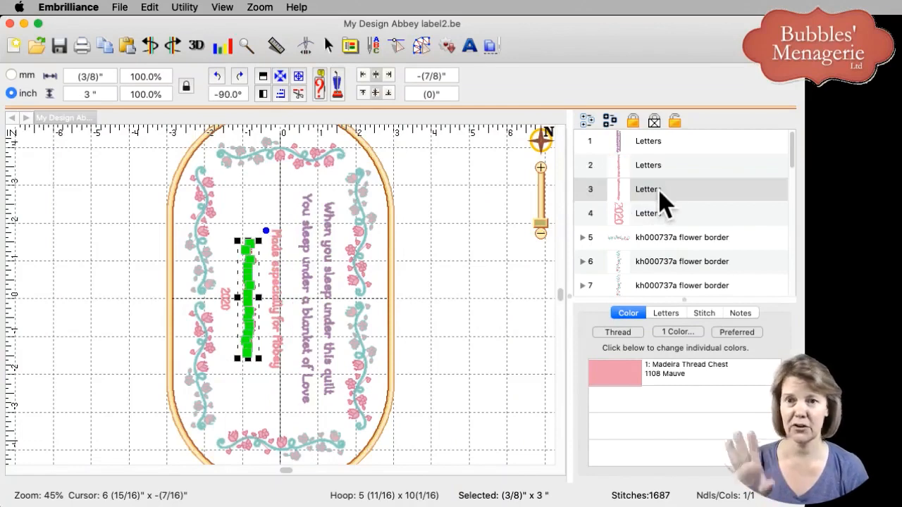
left_click(666, 221)
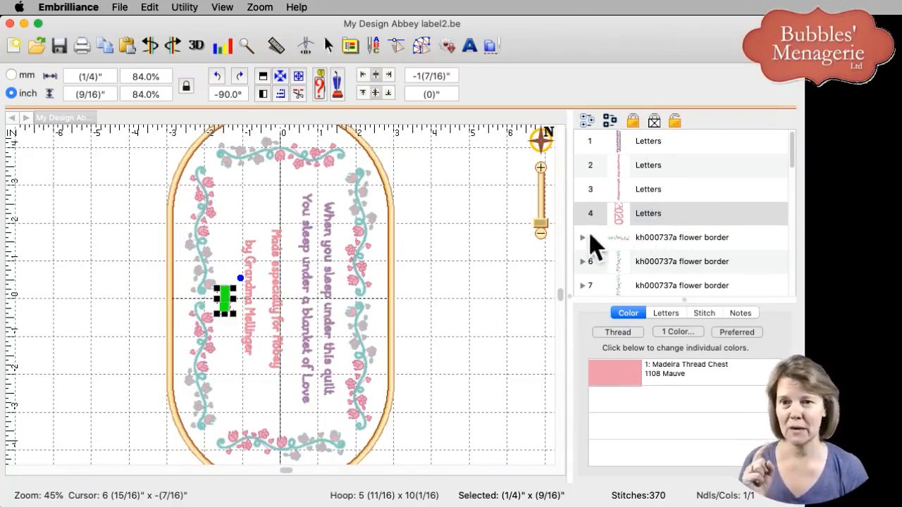
left_click(561, 293)
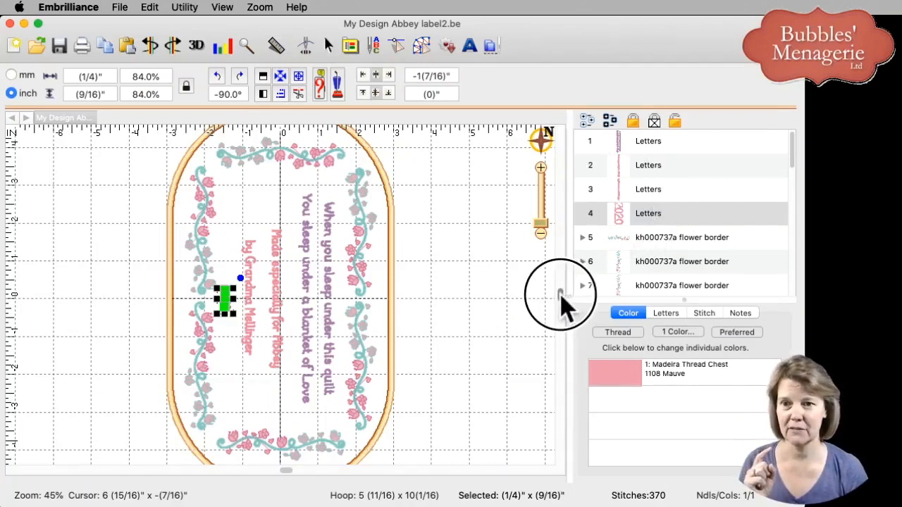
left_click(794, 157)
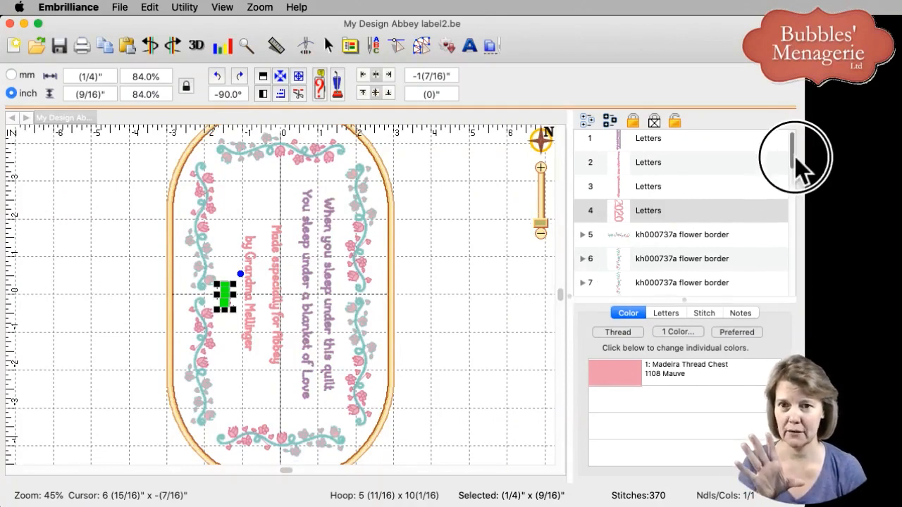
Inspect the flower border objects 5 to 10 one by one to see which side of the label each covers.
left_click_drag(795, 158, 799, 177)
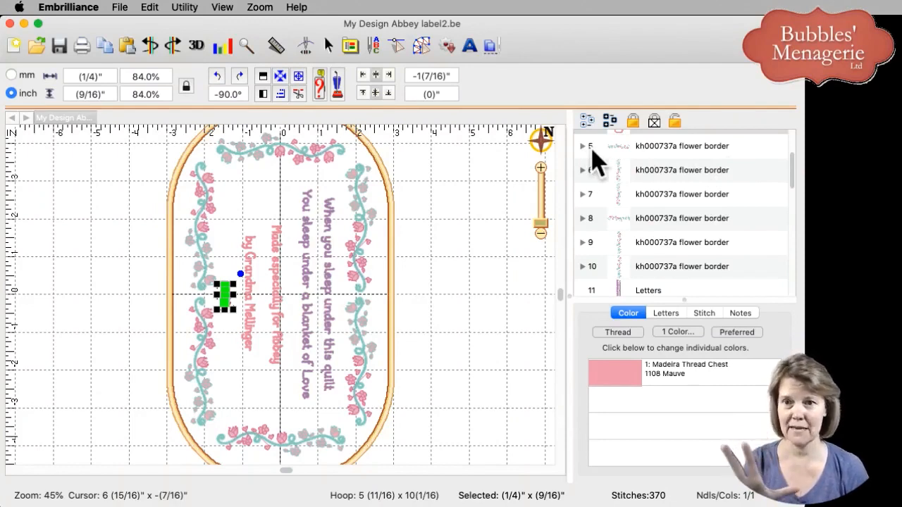
left_click(623, 152)
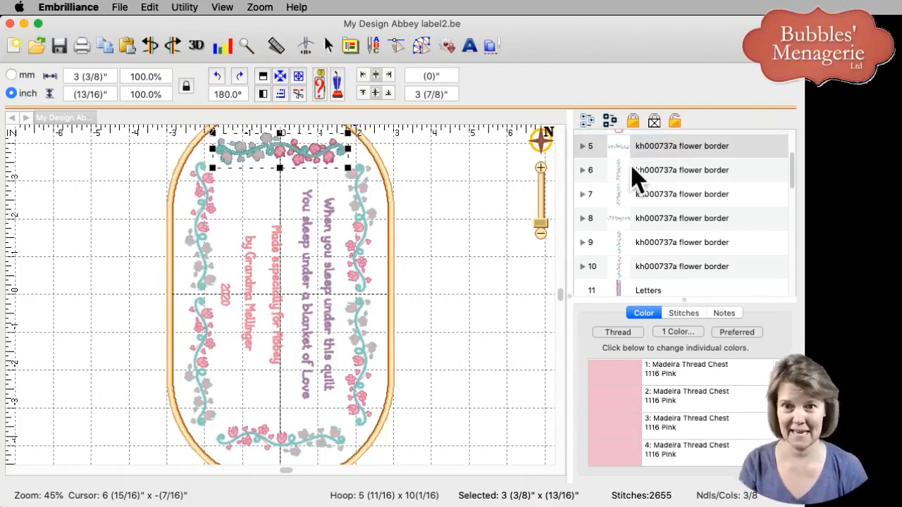
left_click(632, 176)
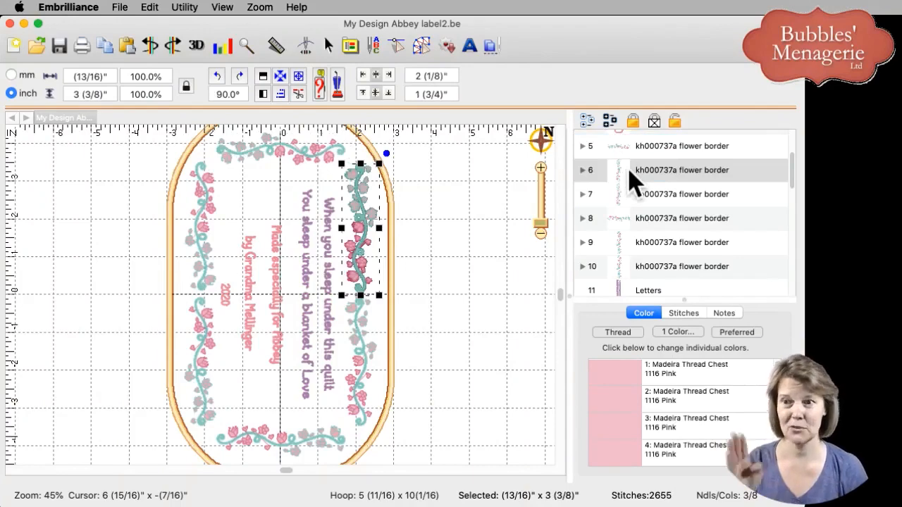
left_click(633, 198)
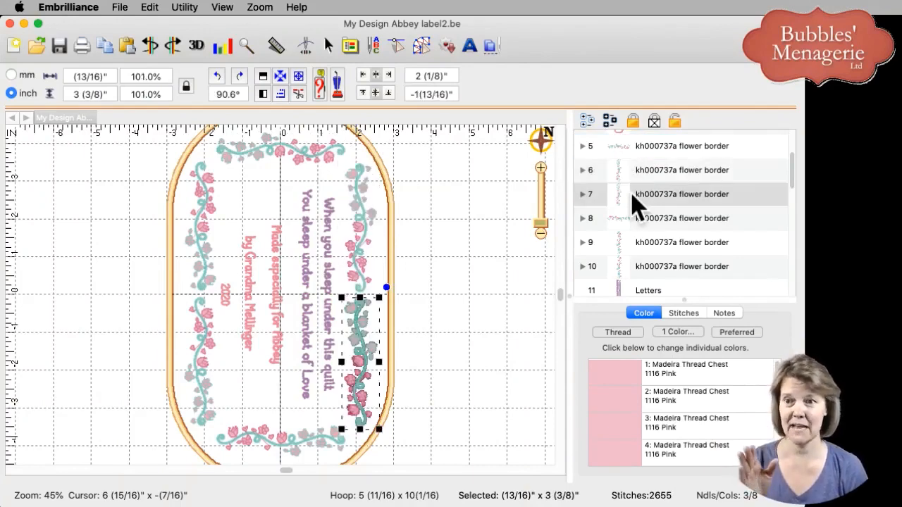
left_click(636, 220)
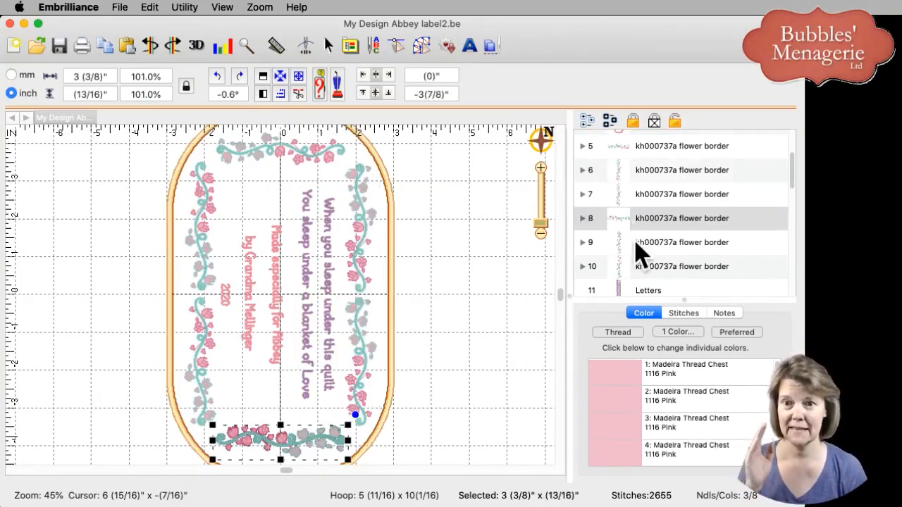
left_click(637, 248)
left_click(638, 267)
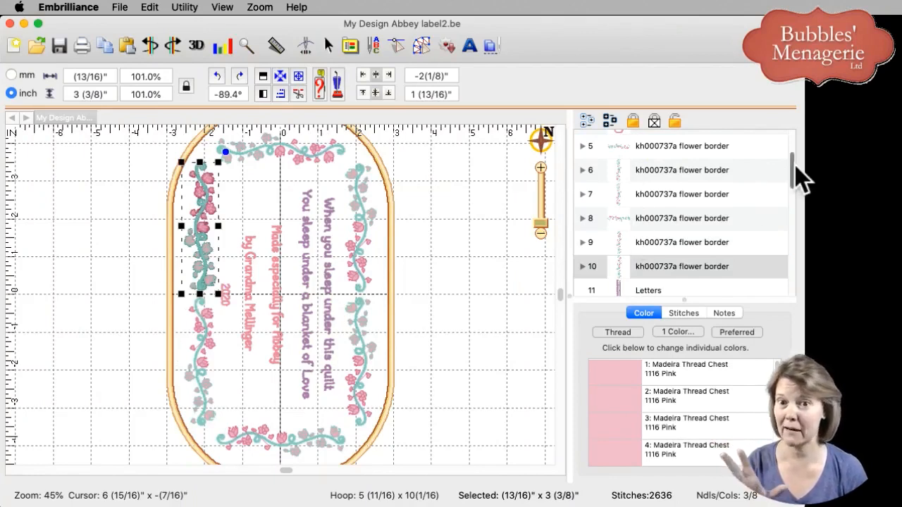
Check objects 11 to 30 for repeated lettering and borders, select that whole range, and clear the selection.
left_click_drag(792, 163, 794, 199)
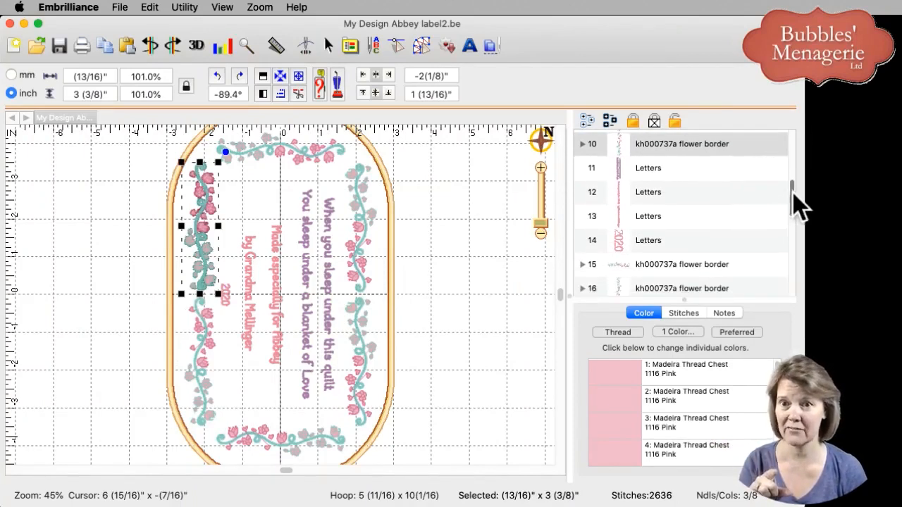
left_click(672, 172)
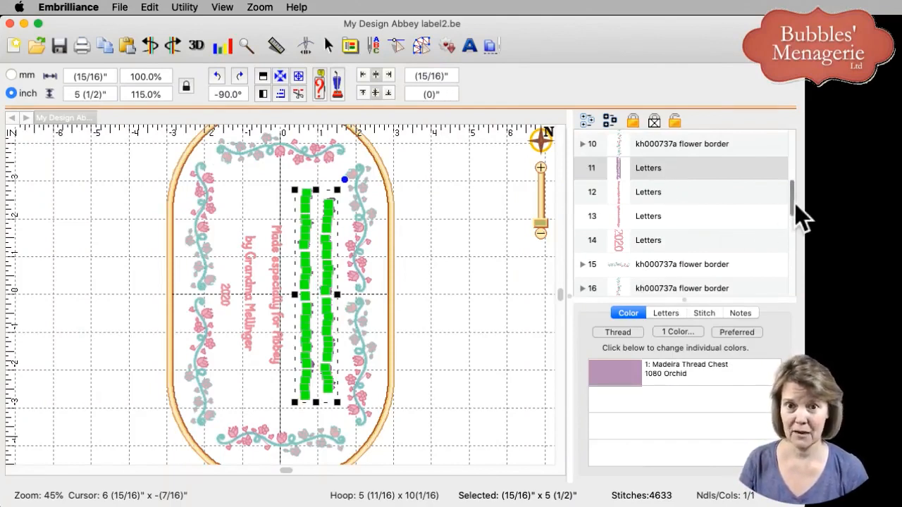
left_click_drag(797, 206, 785, 296)
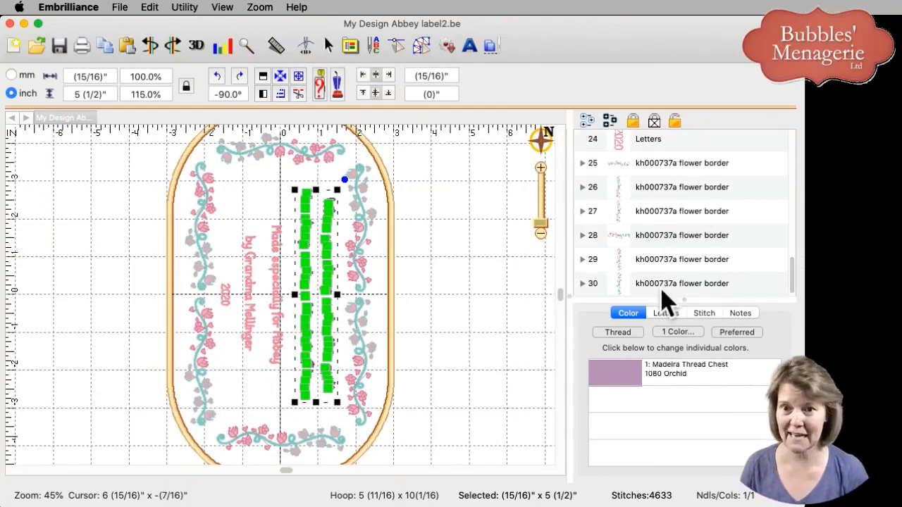
key("super+a")
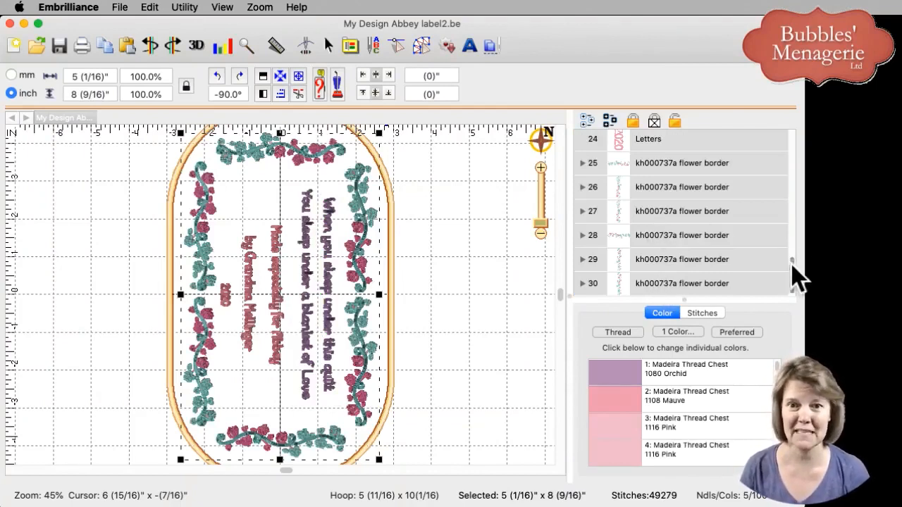
left_click_drag(792, 264, 786, 178)
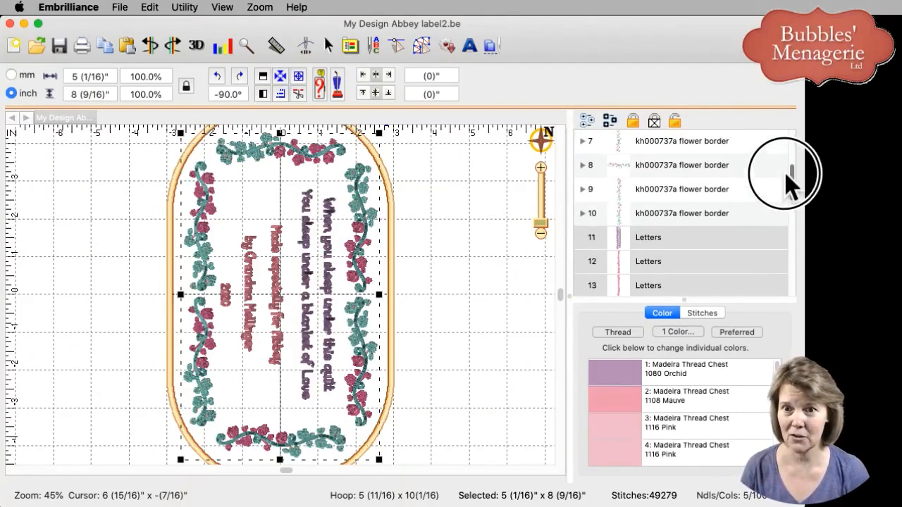
left_click(647, 241)
left_click(533, 275)
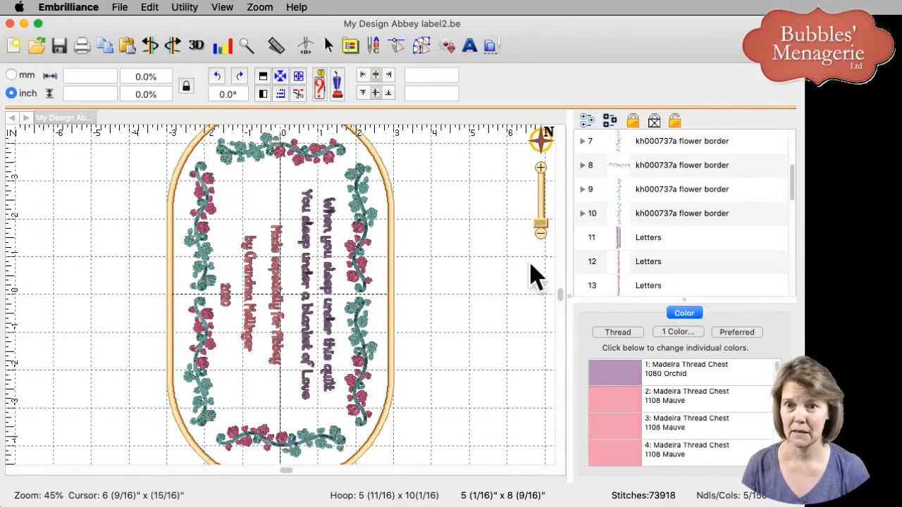
Delete all duplicate lettering and flower border objects from object 11 to the end, keeping only objects 1 to 10.
left_click(621, 246)
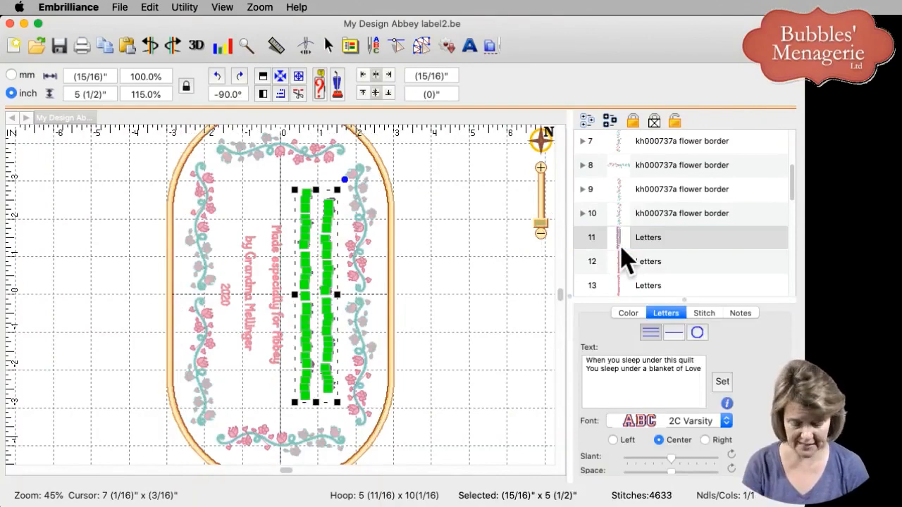
key("Delete")
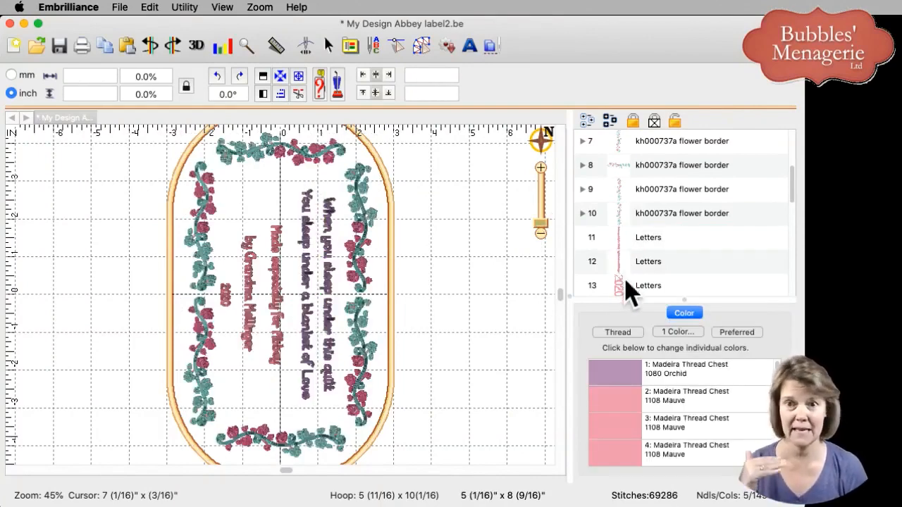
left_click(633, 240)
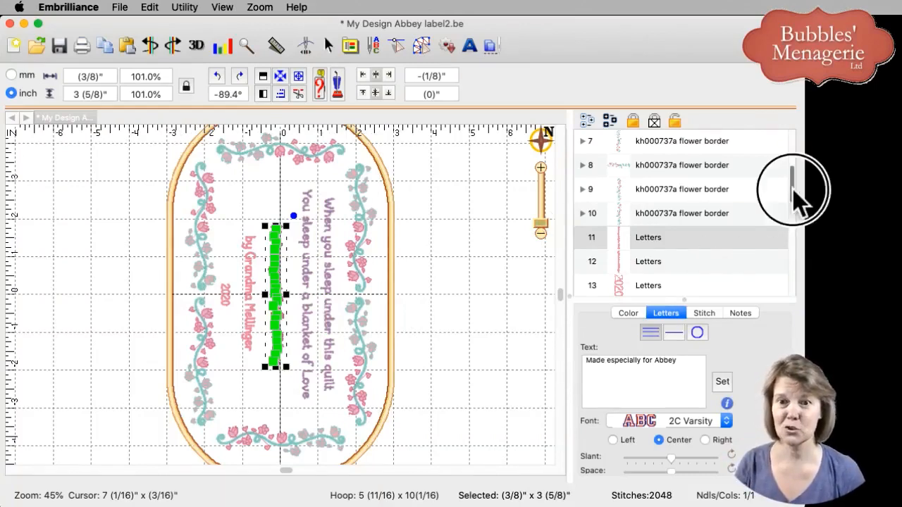
left_click_drag(793, 188, 796, 290)
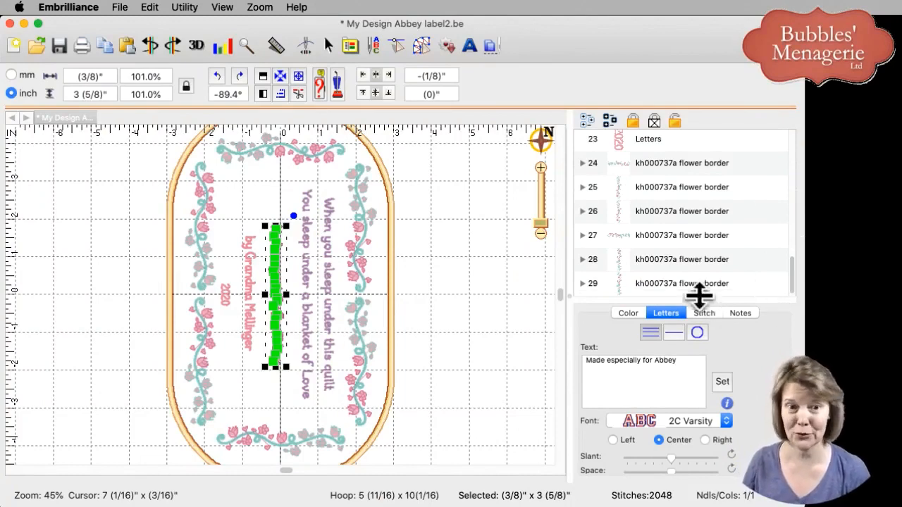
key("super+a")
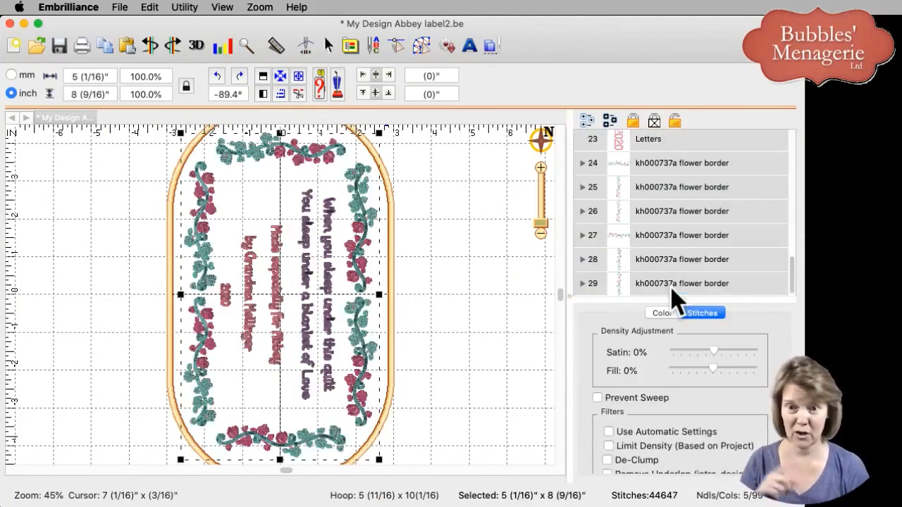
key("super+z")
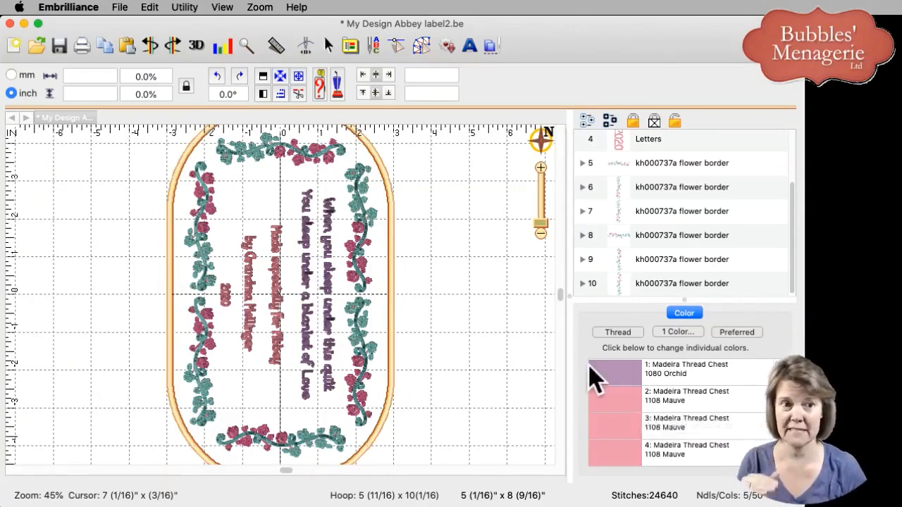
Save the design and preview its stitching order in the stitch simulator up to about stitch 15631.
left_click(304, 45)
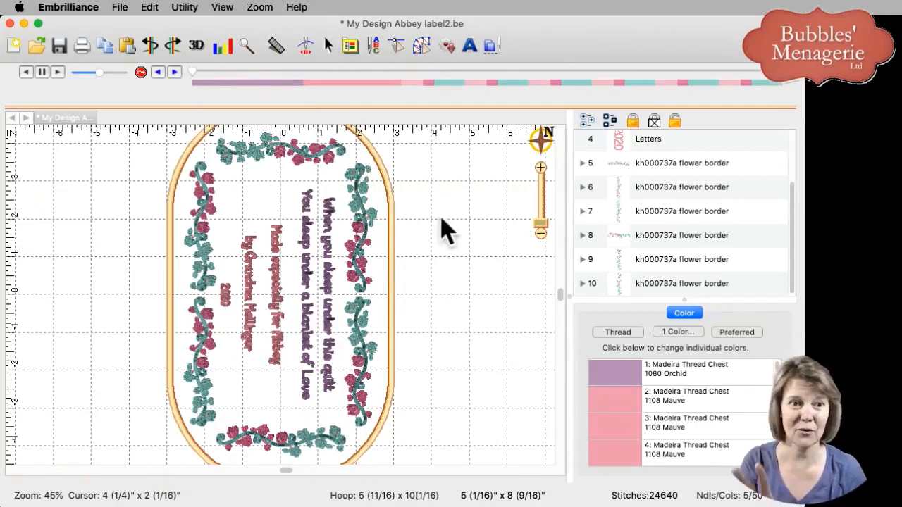
left_click(61, 49)
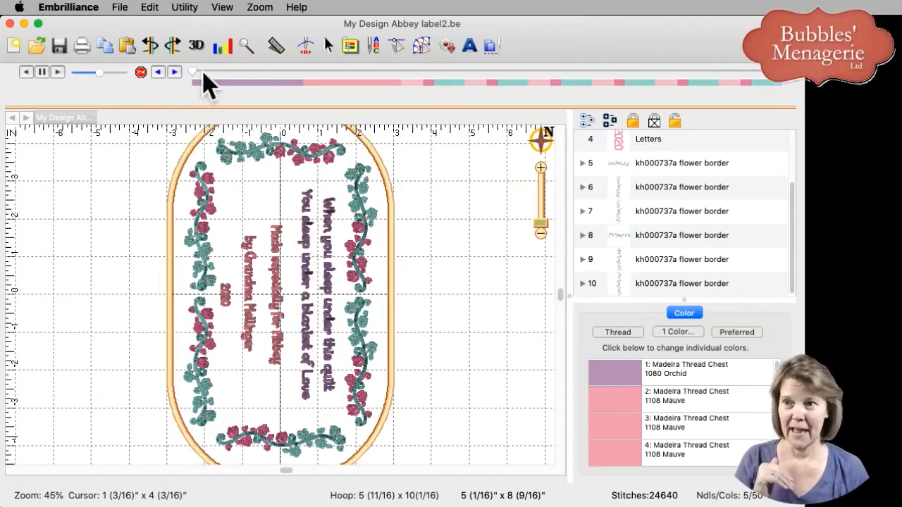
mouse_move(194, 72)
left_mouse_down()
mouse_move(403, 86)
mouse_move(568, 111)
left_mouse_up()
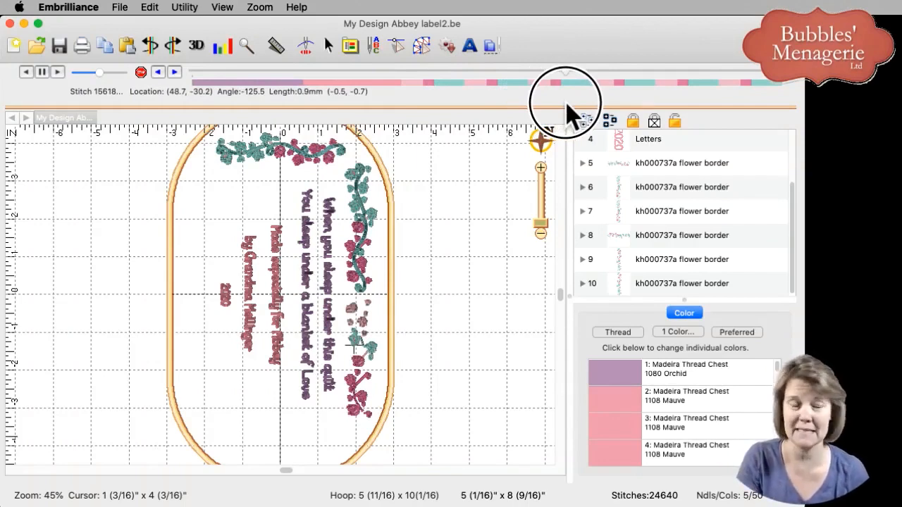
left_click_drag(565, 103, 569, 113)
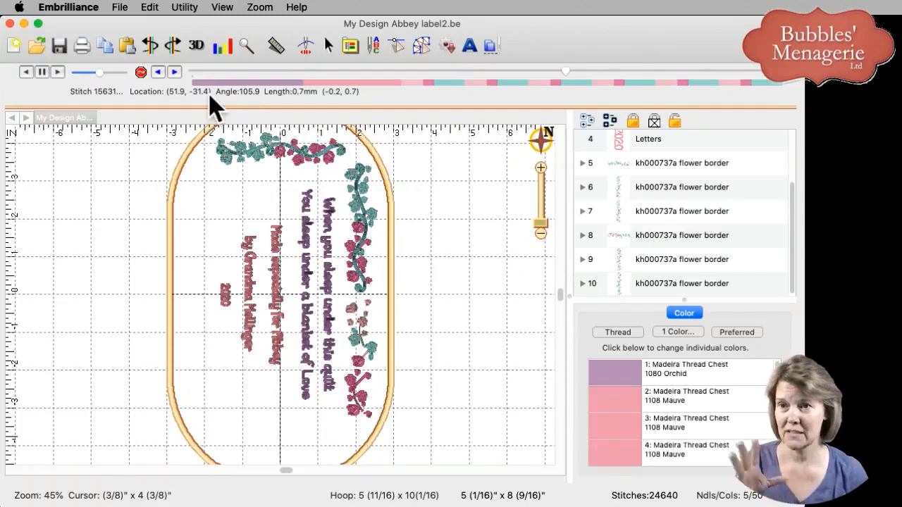
Run Color Sort on the design with tolerance 2 and open the sorted result in a new view.
left_click(184, 8)
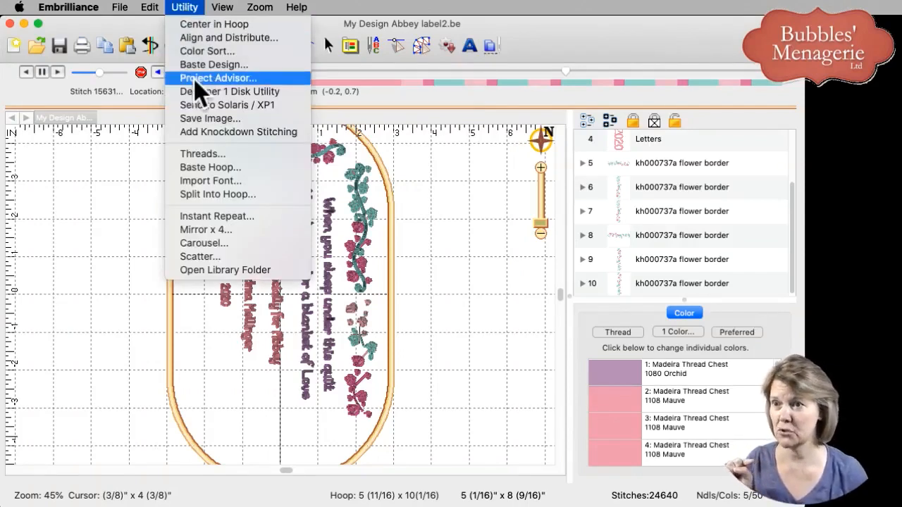
left_click(198, 52)
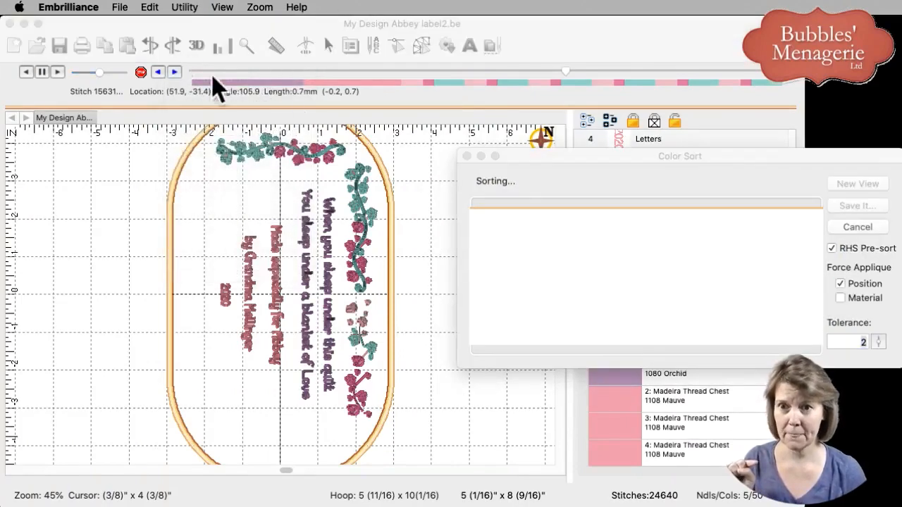
left_click_drag(595, 158, 376, 130)
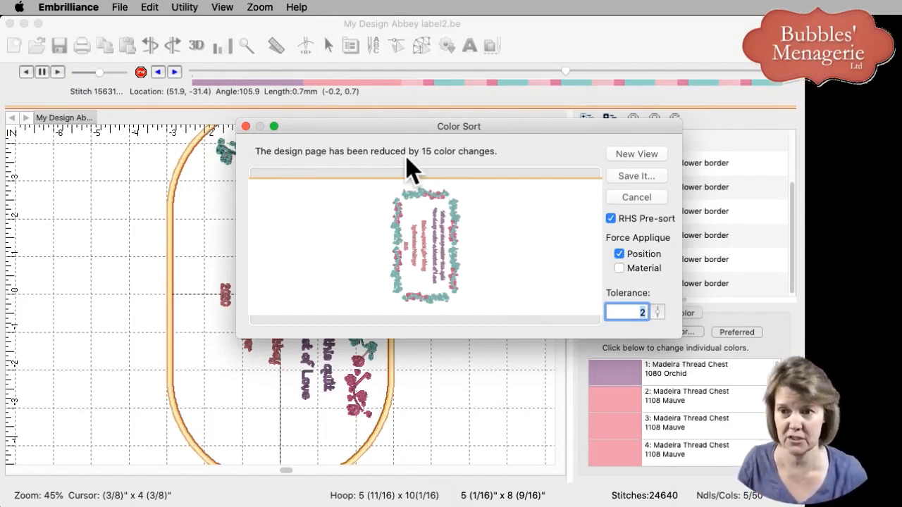
left_click(620, 155)
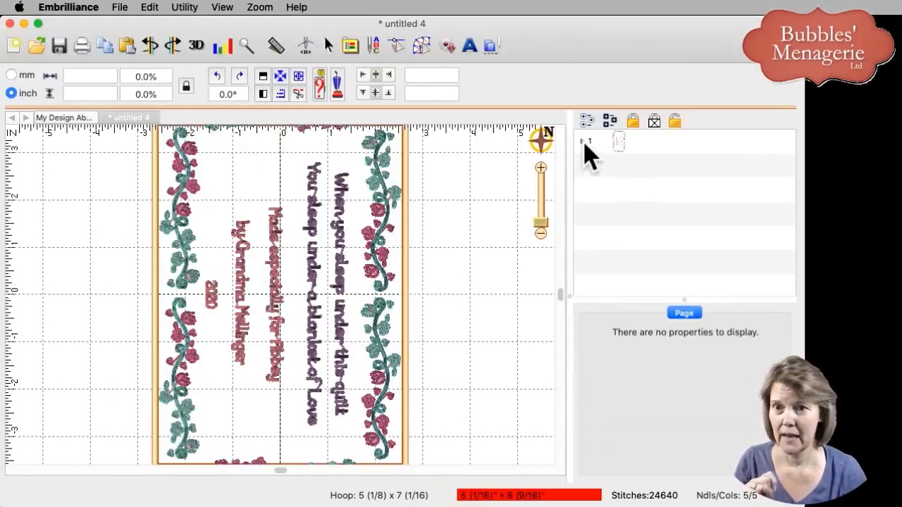
Expand the color-sorted design and examine which parts each of its five thread colors covers, from Orchid through Light Teal.
left_click(583, 143)
left_click(665, 168)
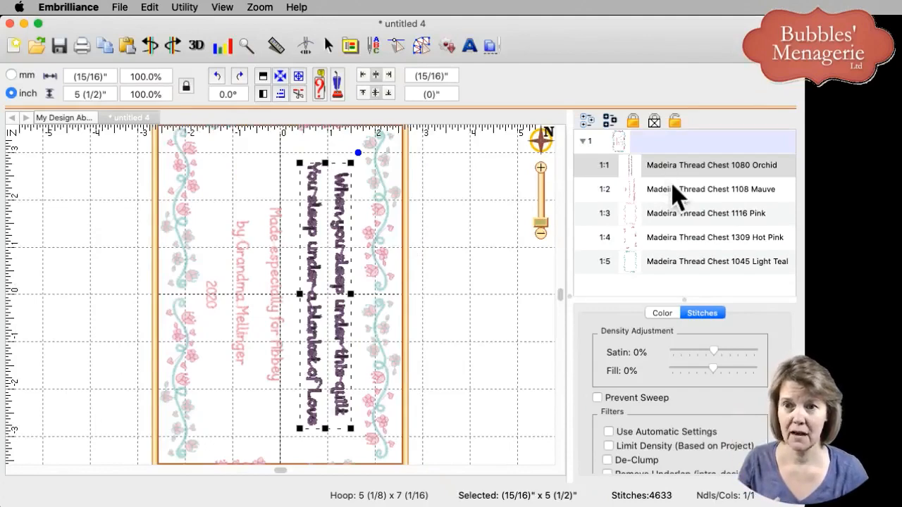
left_click(675, 190)
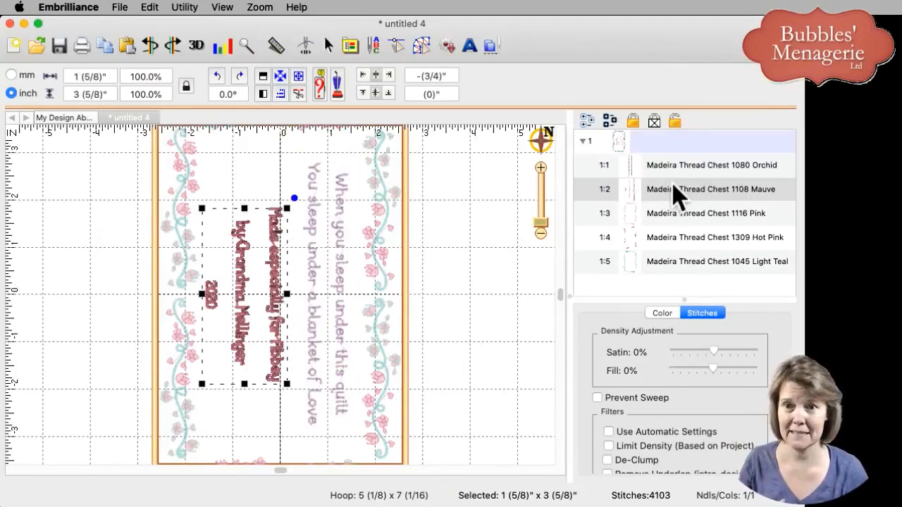
left_click(679, 224)
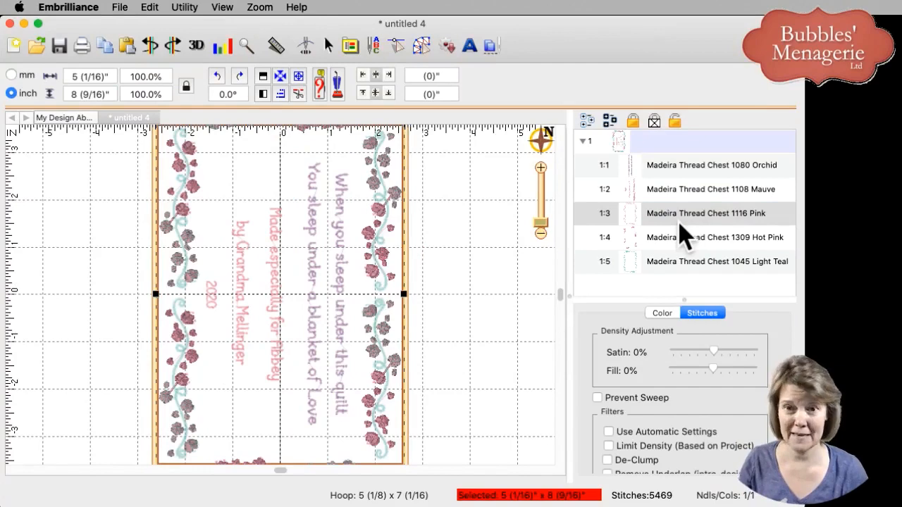
left_click(682, 238)
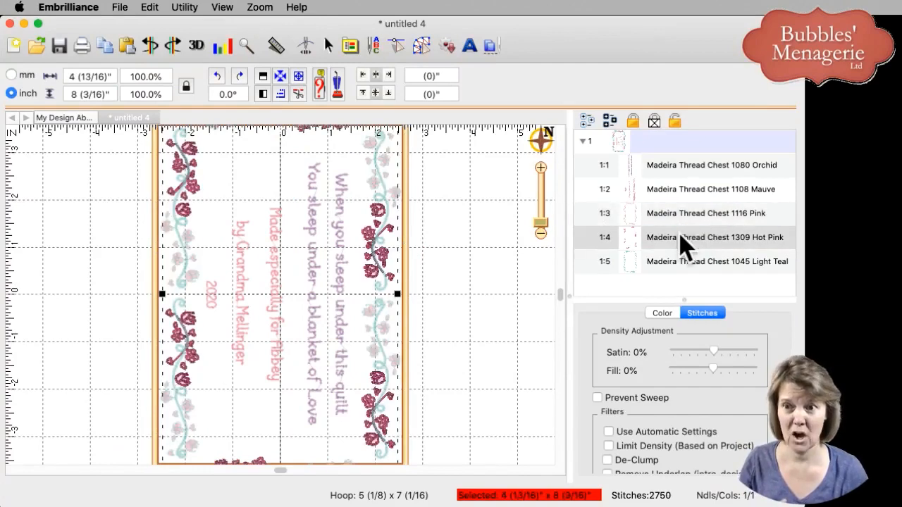
left_click(682, 261)
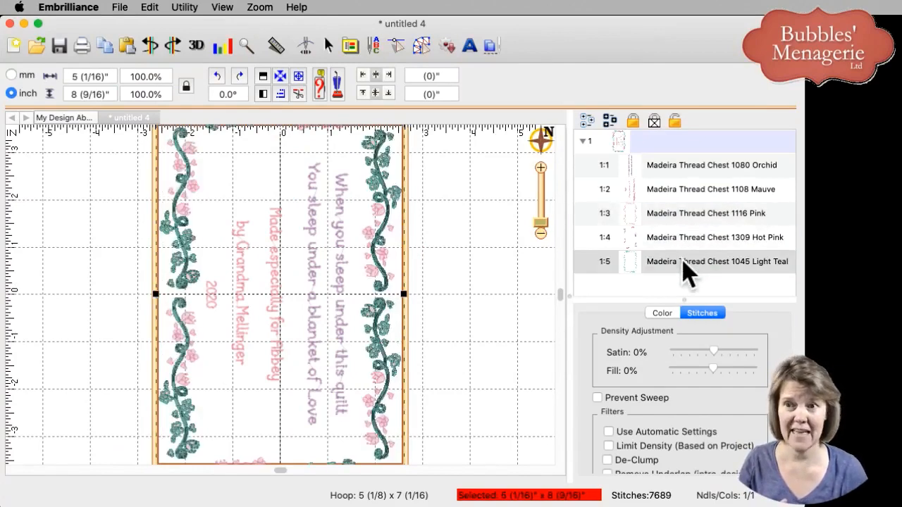
left_click(494, 330)
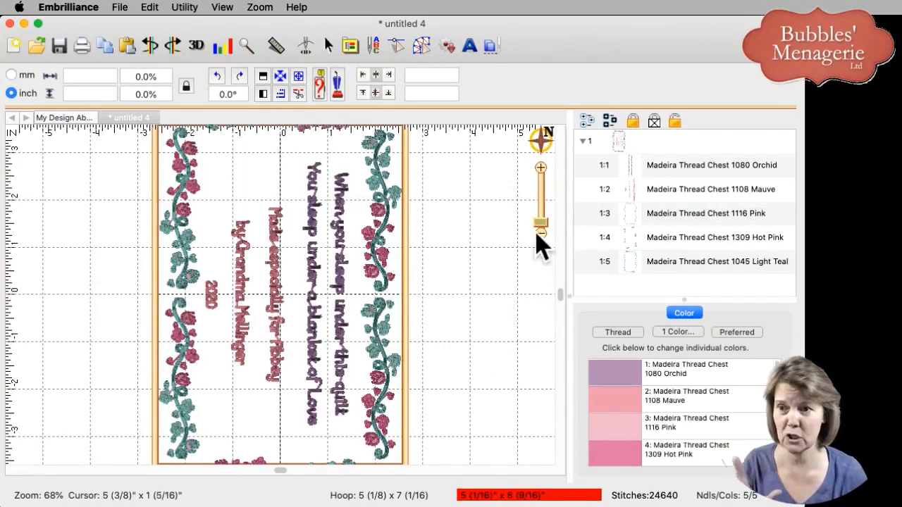
Hide the hoop and grid, and display the jump stitches across the whole quilt label.
left_click_drag(540, 224, 541, 214)
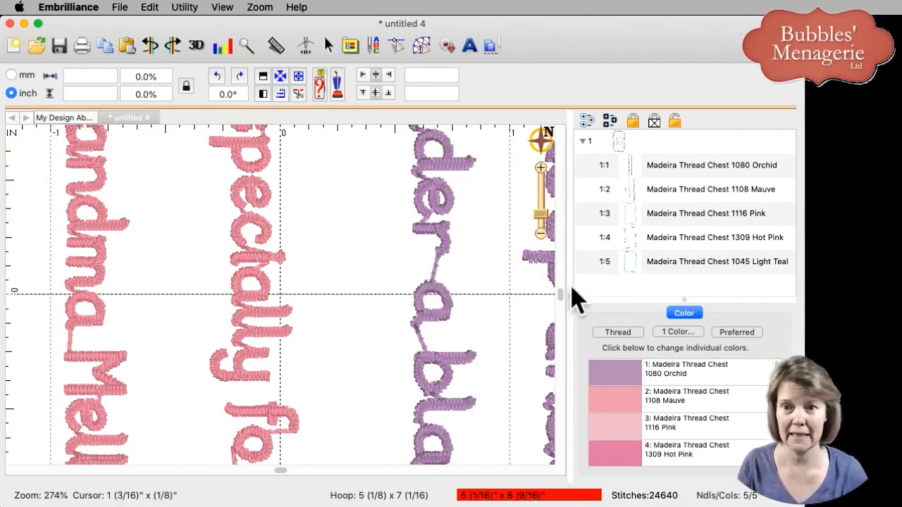
left_click(542, 218)
mouse_move(544, 220)
left_mouse_down()
mouse_move(544, 212)
mouse_move(541, 227)
left_mouse_up()
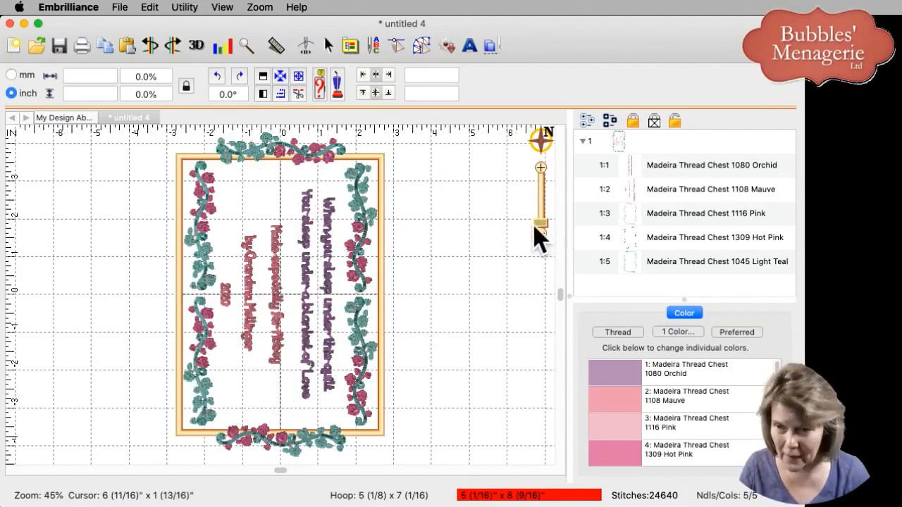
key("h")
key("g")
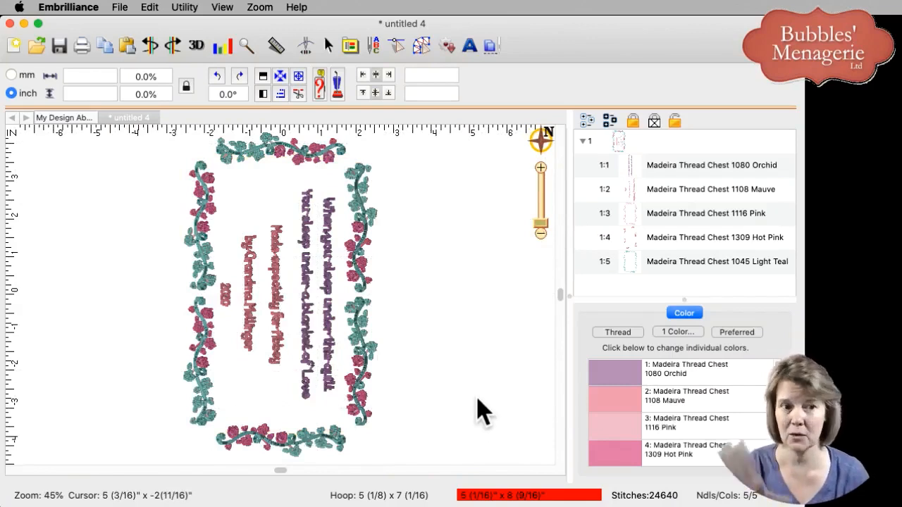
left_click(226, 10)
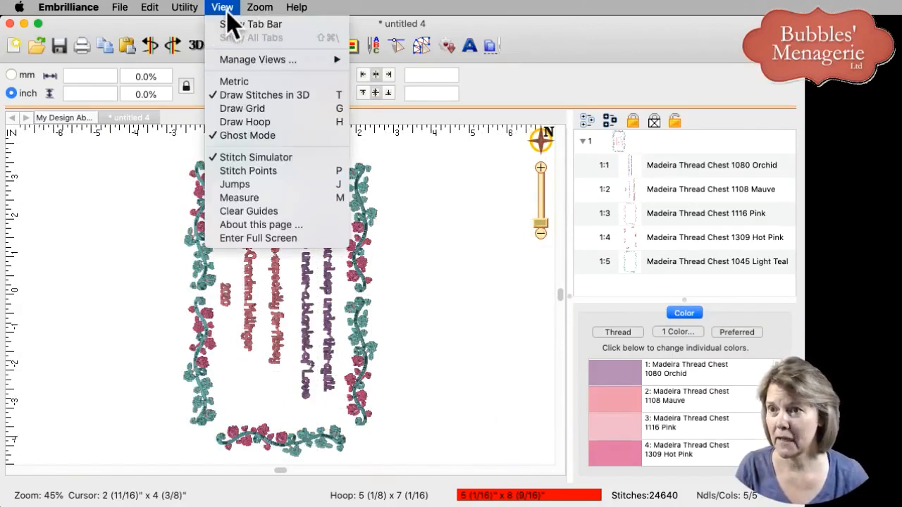
left_click(239, 185)
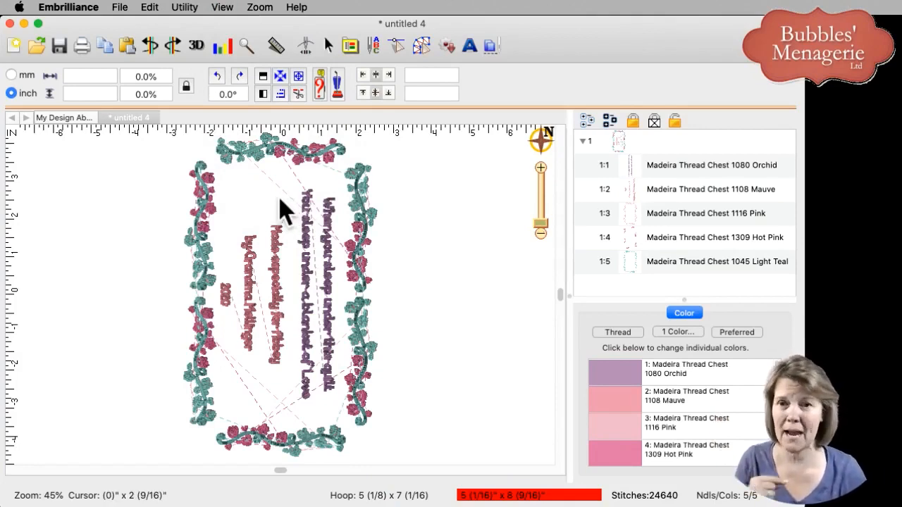
Check the jump stitches color by color for the Orchid, Mauve, Pink and Hot Pink threads, and clear the selection.
left_click(629, 170)
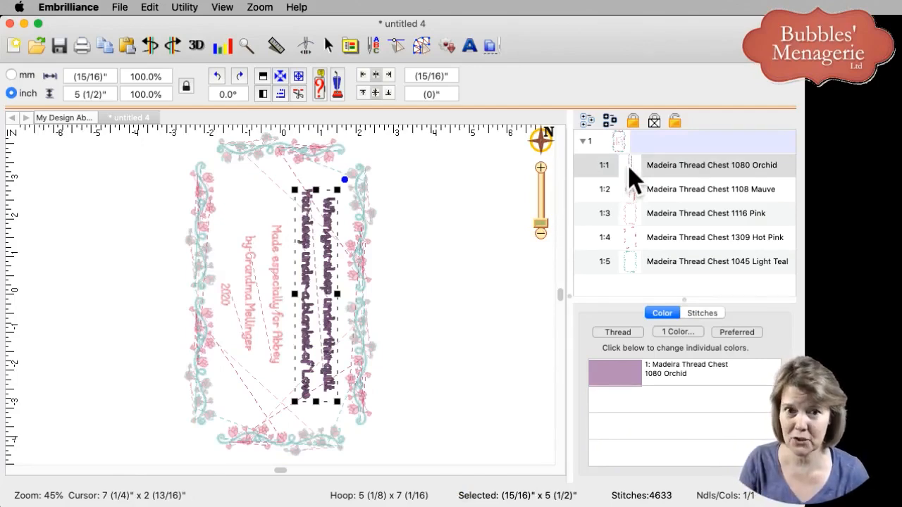
left_click(646, 196)
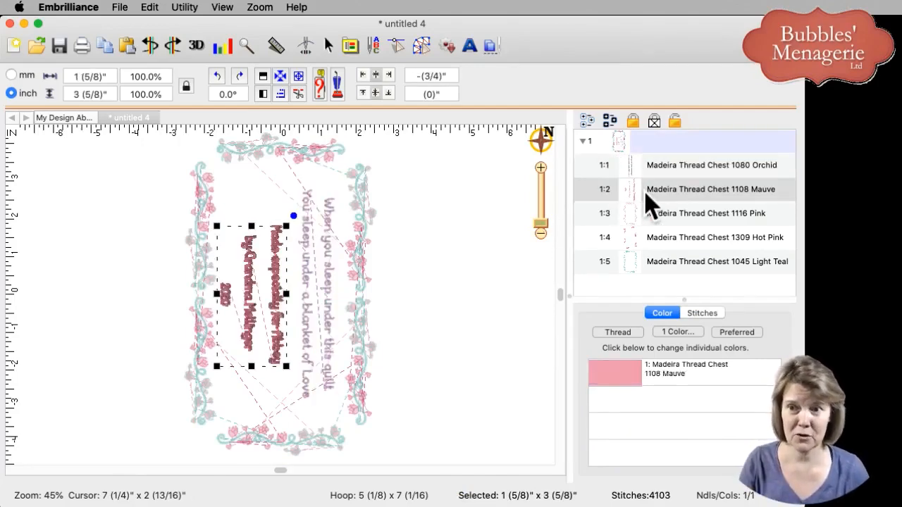
left_click(647, 172)
left_click(649, 189)
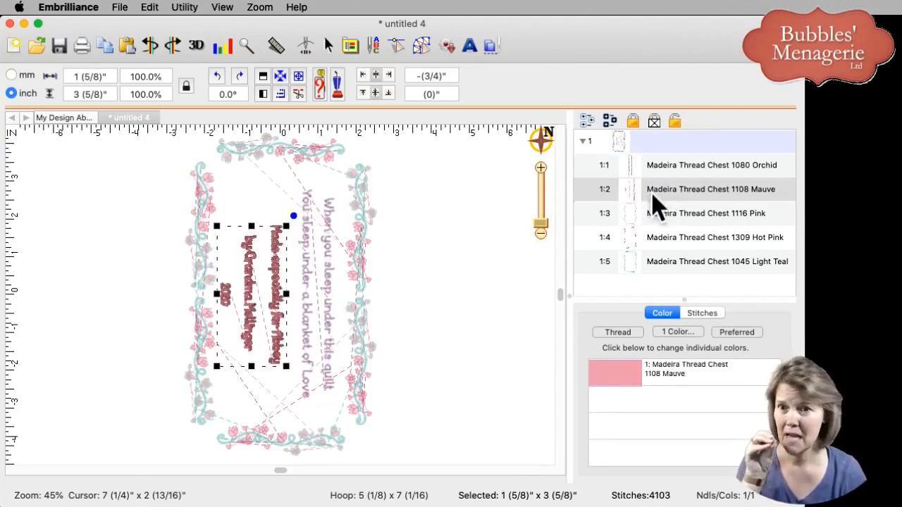
left_click(649, 212)
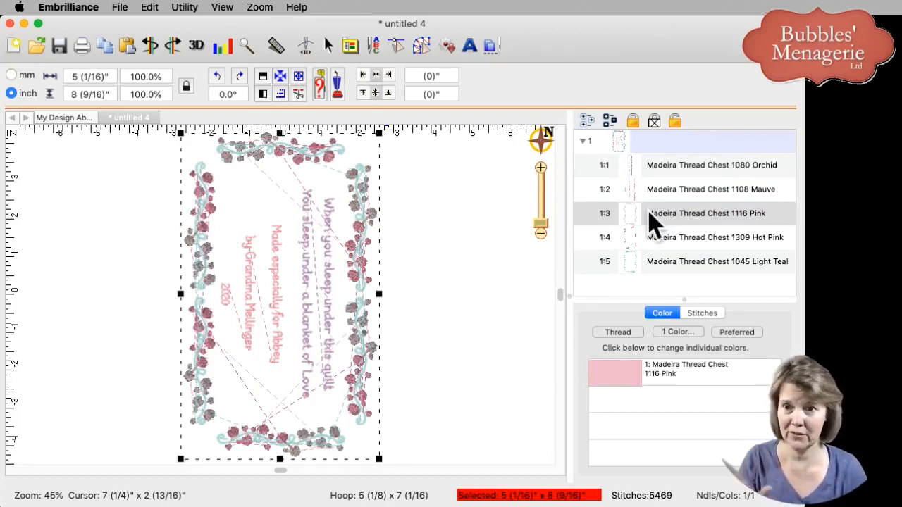
left_click(652, 235)
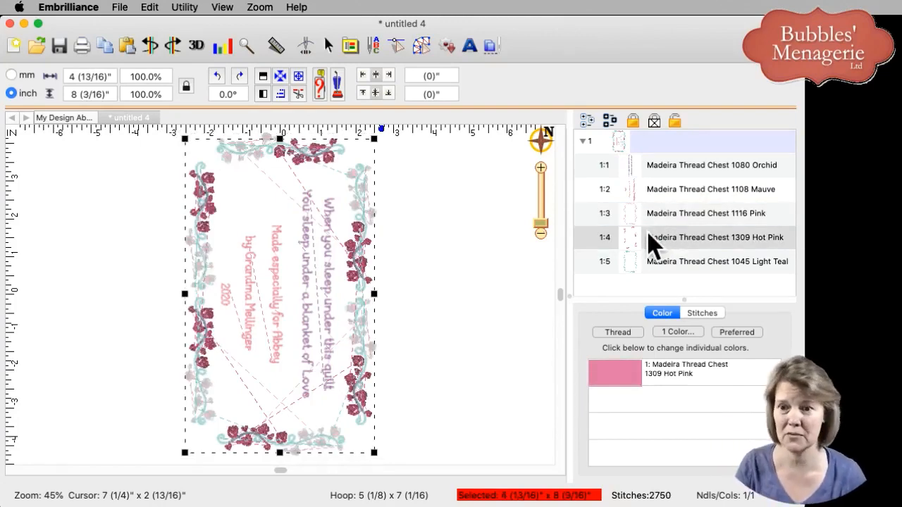
left_click(499, 289)
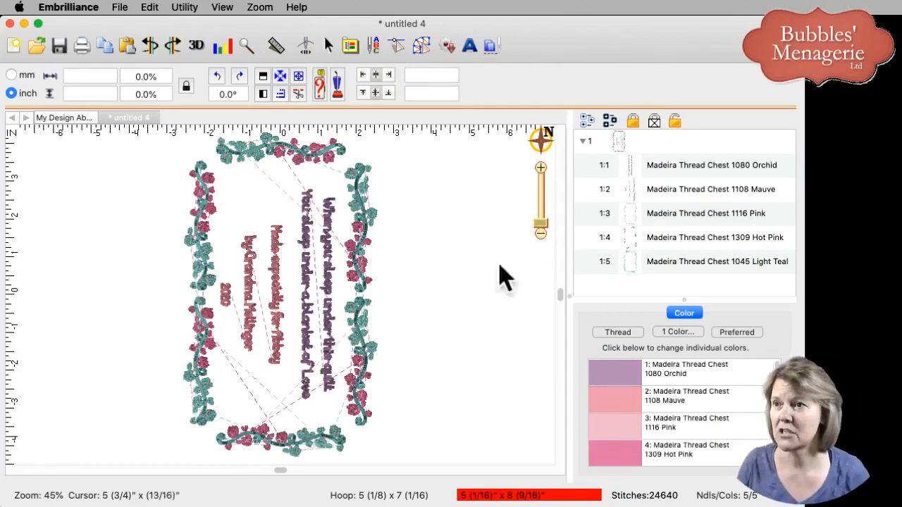
left_click(120, 9)
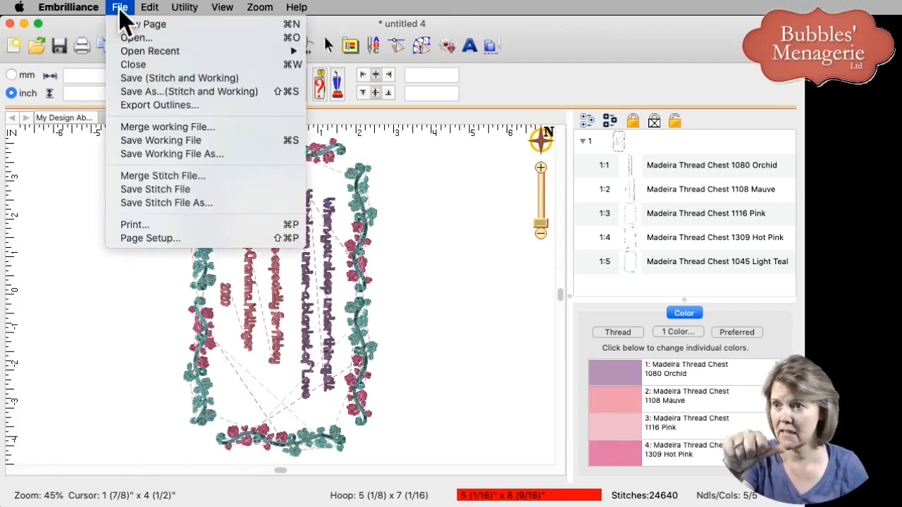
left_click(150, 204)
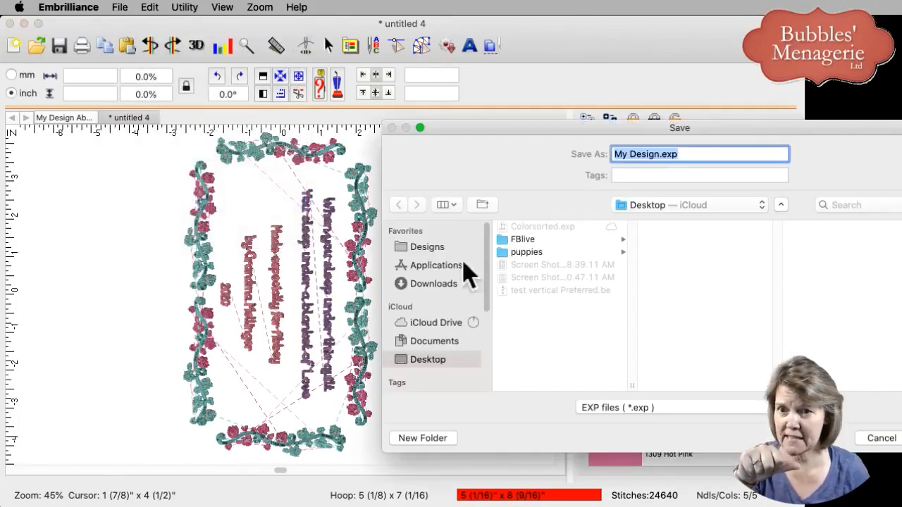
left_click_drag(703, 131, 435, 63)
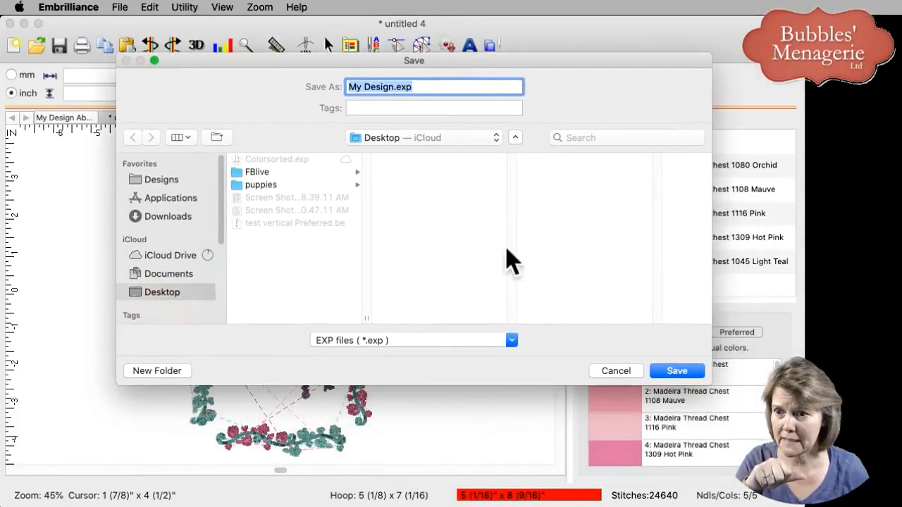
left_click(400, 352)
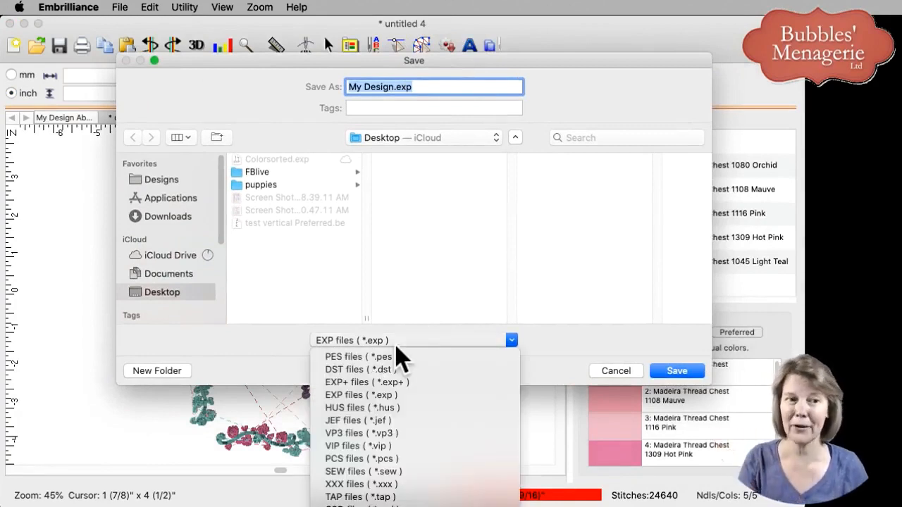
left_click(409, 382)
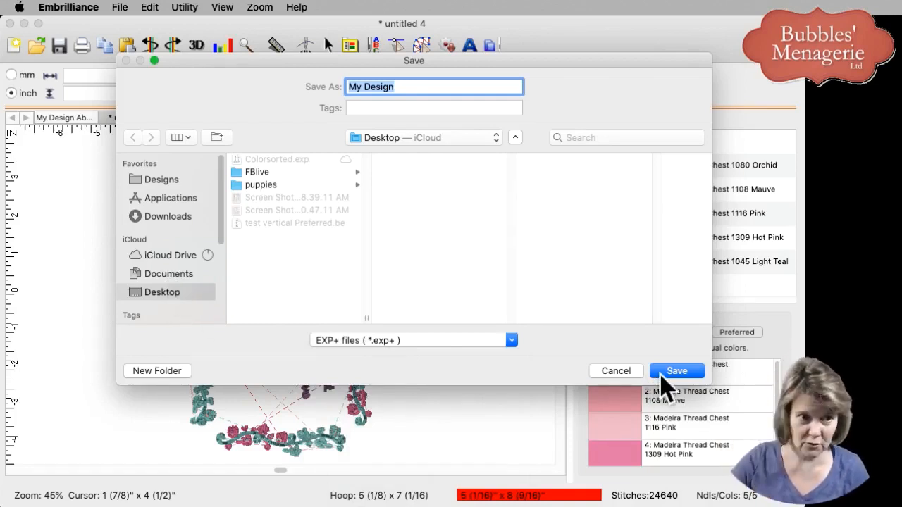
left_click(629, 375)
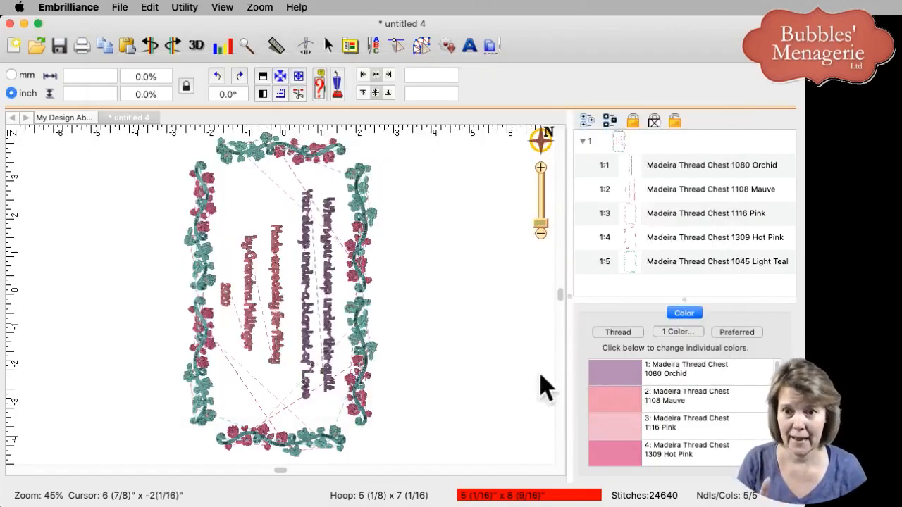